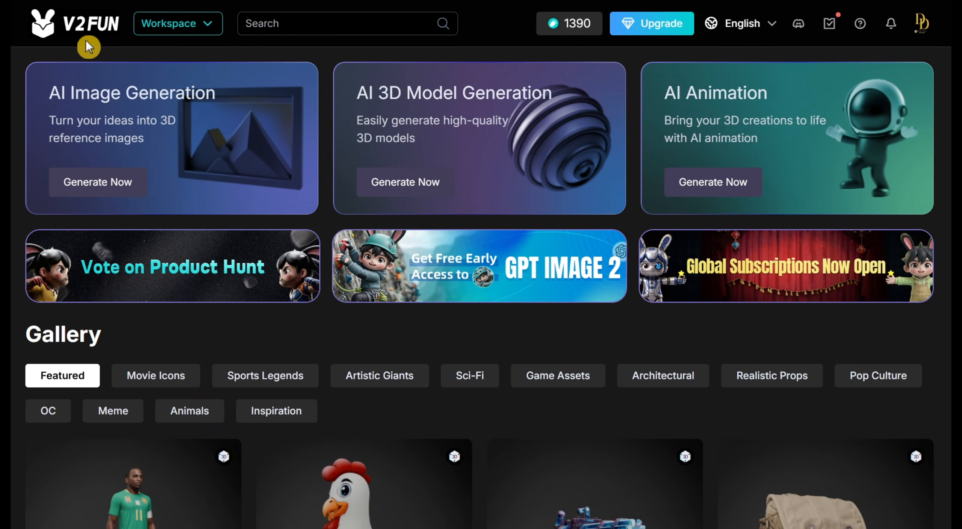
- Start a new AI image and enter the prompt for a front-facing stylized adventurer with stitched fabric, leather strap, metal buckle and weathered cloak for 3D conversion
mouse_move(161, 31)
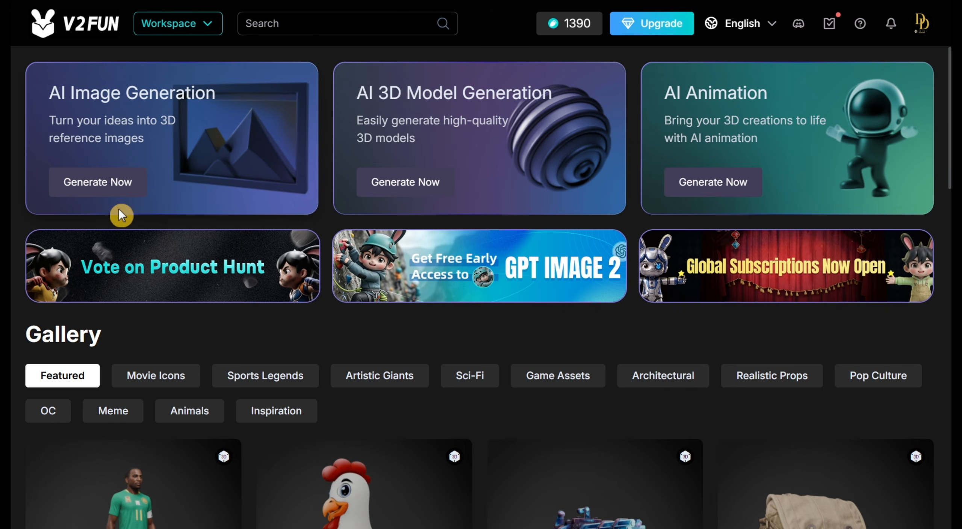
left_click(103, 184)
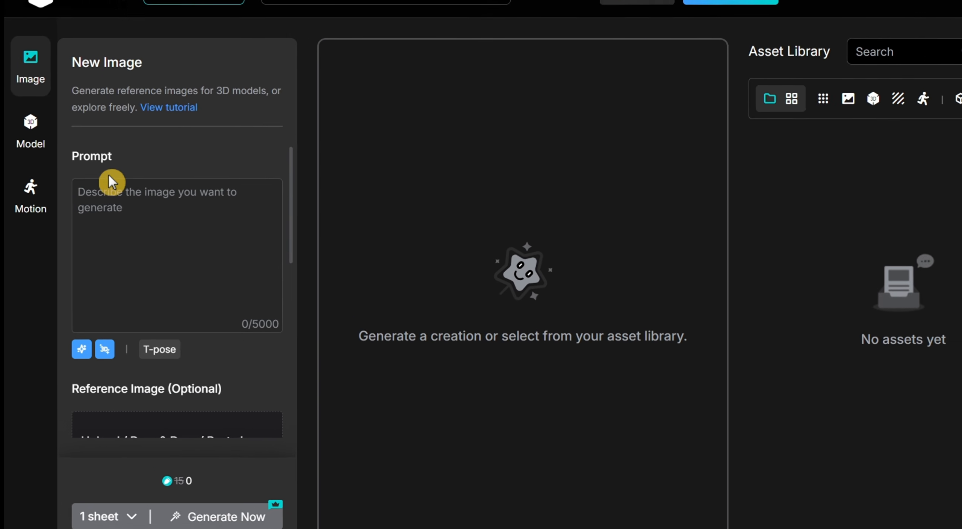
type("Front-facing character concept, stylized adventurer outfit with visible stitched fabric texture, leather shoulder strap, small metal buckle accessory, weathered cloak with subtle pattern trim, neutral studio lighting, clean flat background, high surface detail, perspective-correct front view suitable for 3D model conversion")
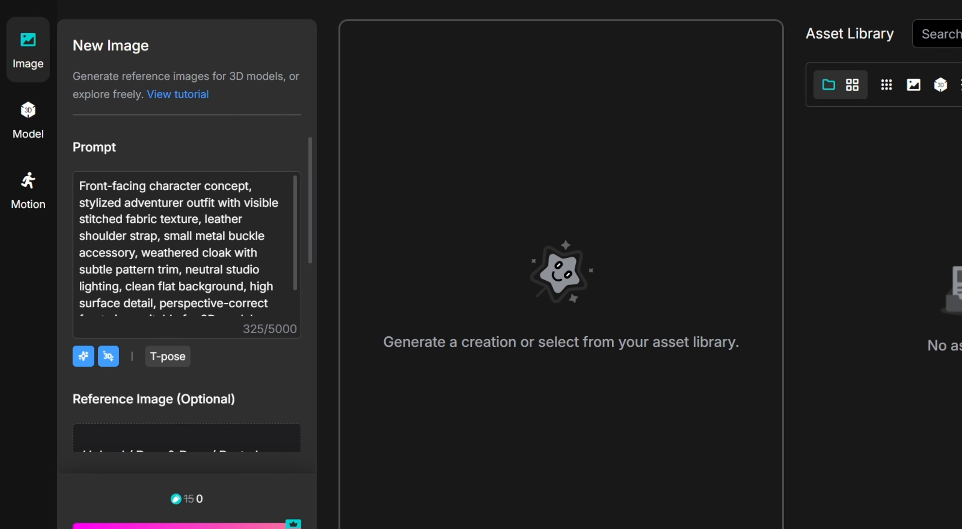
scroll(187, 246, "down", 1)
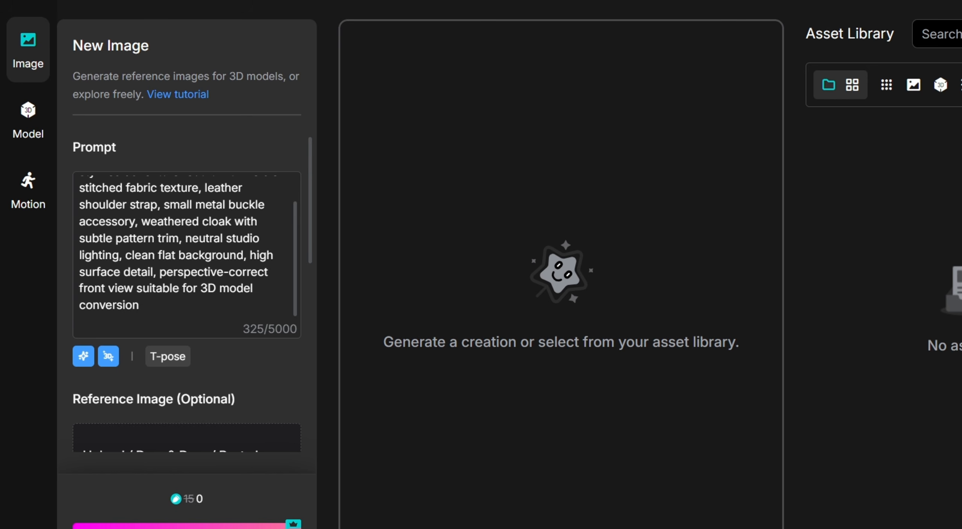
- Generate three reference images from the prompt using the nano-banana-2-lite base model
scroll(163, 298, "down", 5)
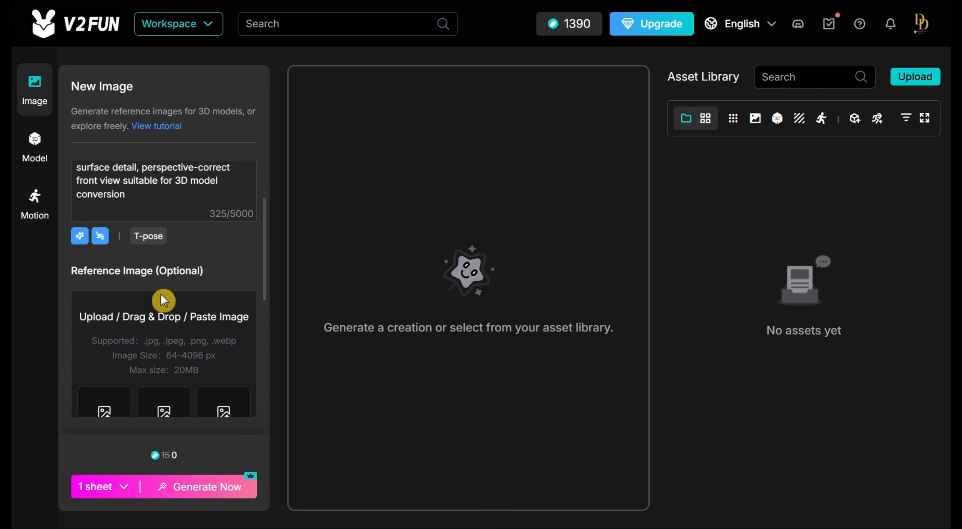
scroll(161, 346, "down", 2)
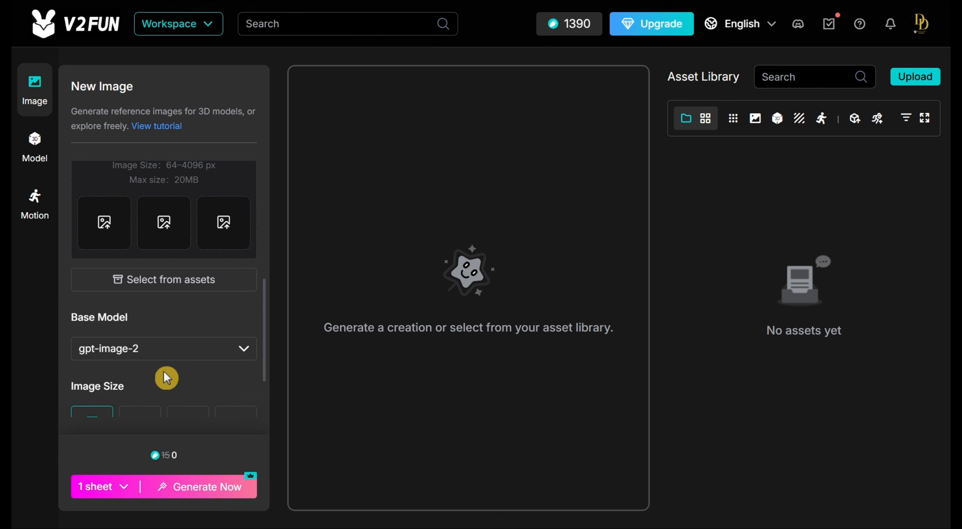
left_click(150, 351)
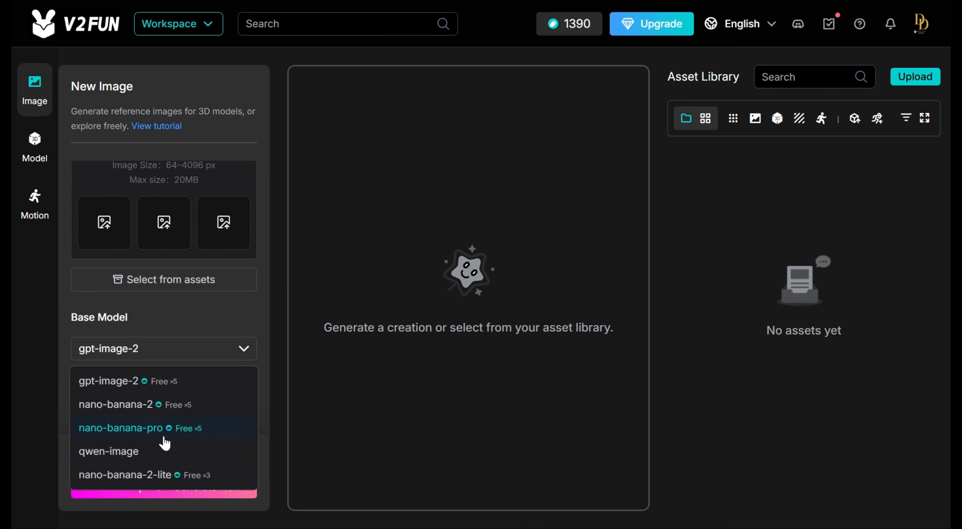
left_click(150, 476)
left_click(129, 490)
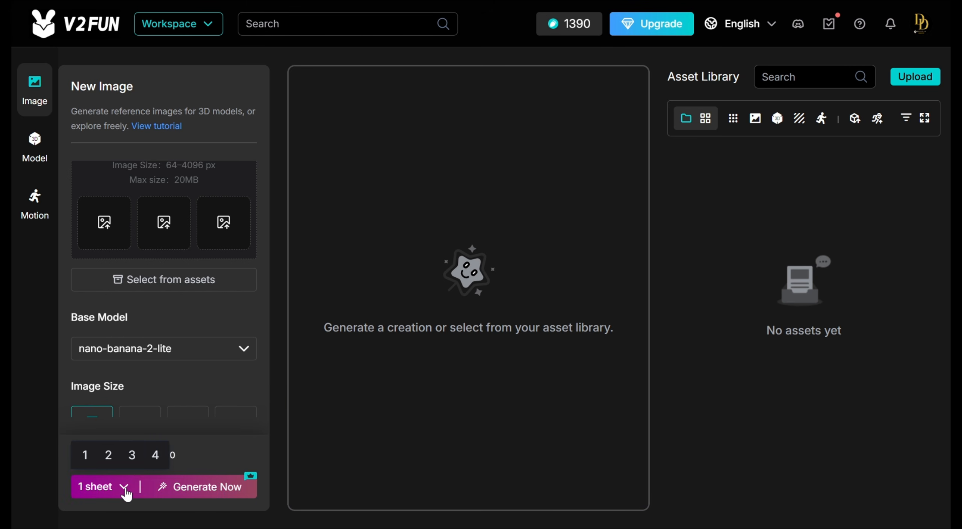
left_click(132, 455)
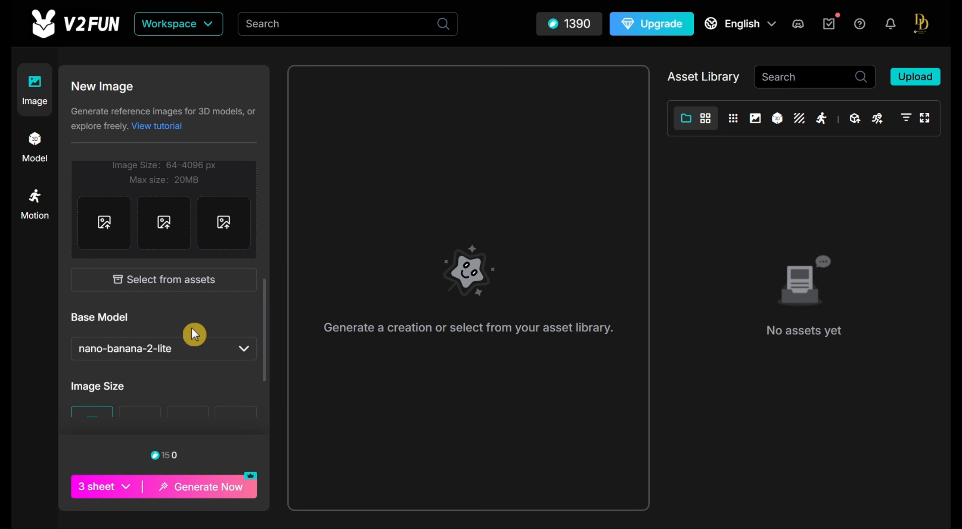
scroll(192, 331, "down", 2)
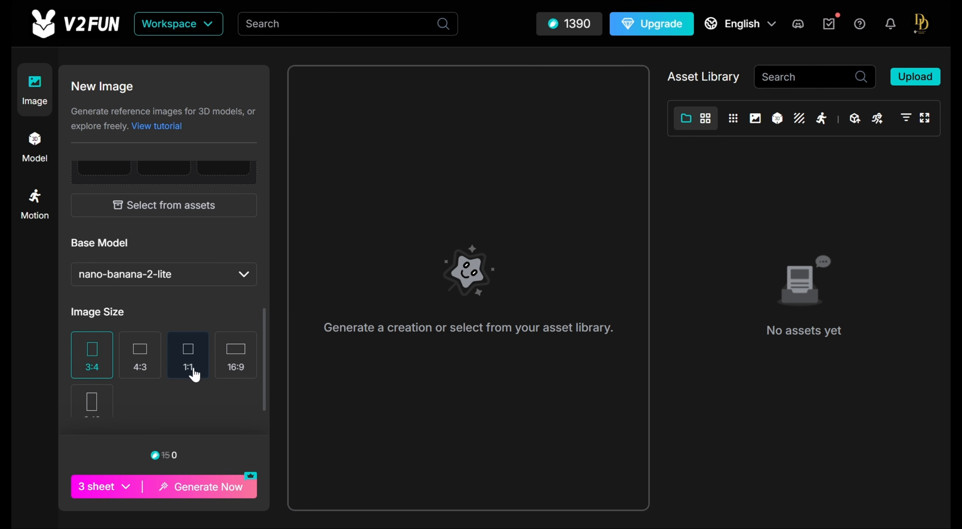
scroll(193, 370, "down", 1)
left_click(208, 492)
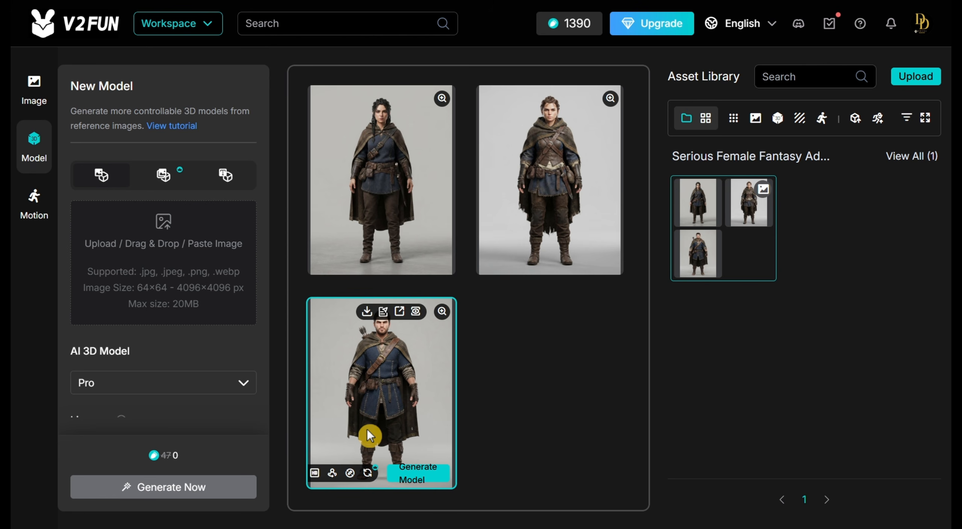
- Generate a Pro 3D model from the bearded male adventurer image with texture and PBR maps enabled and 8K High Definition off
left_click(442, 311)
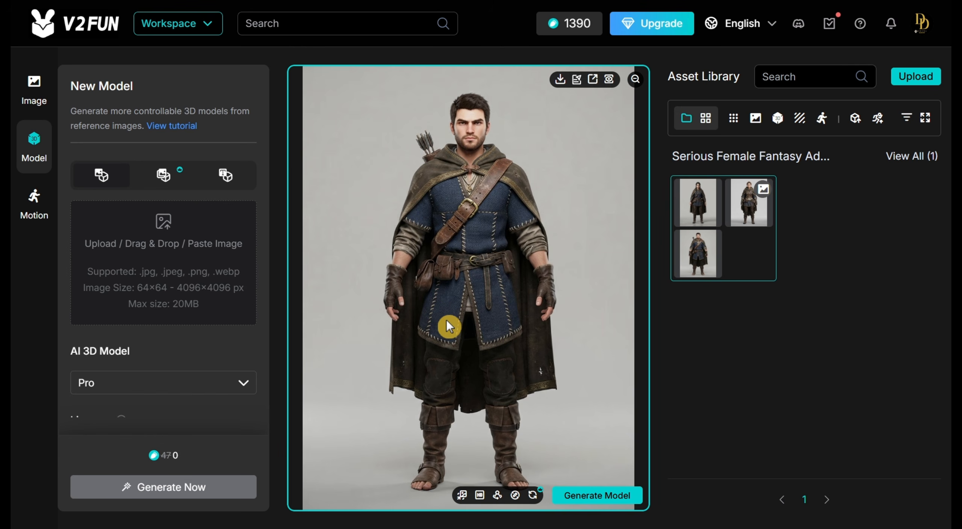
left_click(604, 496)
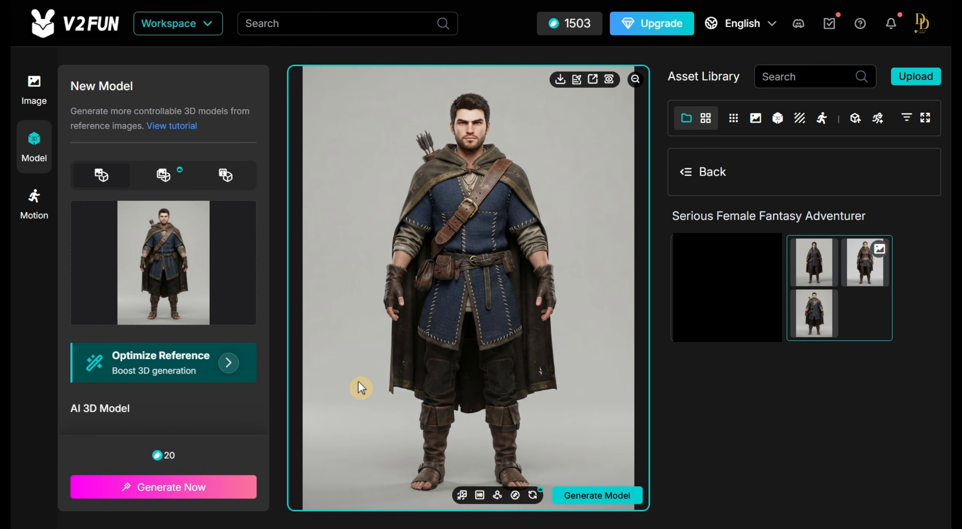
scroll(159, 278, "down", 4)
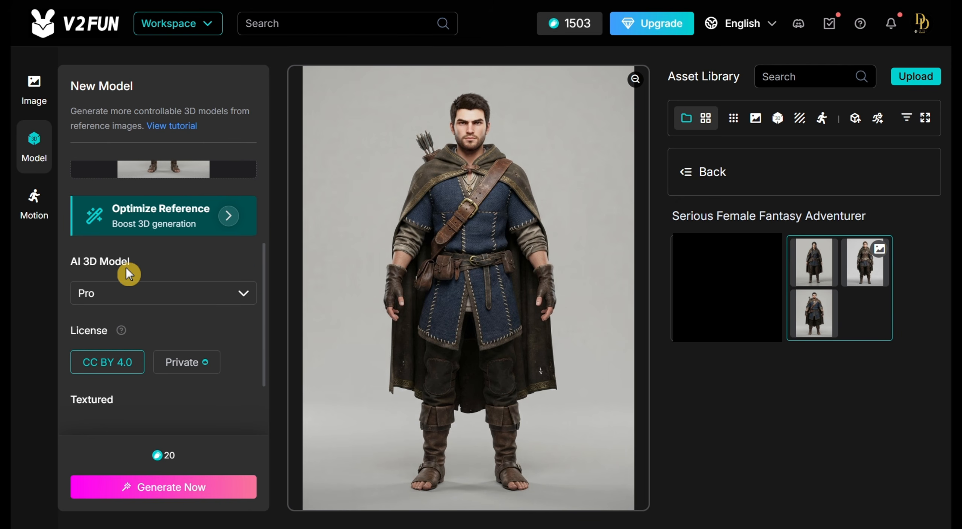
scroll(126, 268, "down", 2)
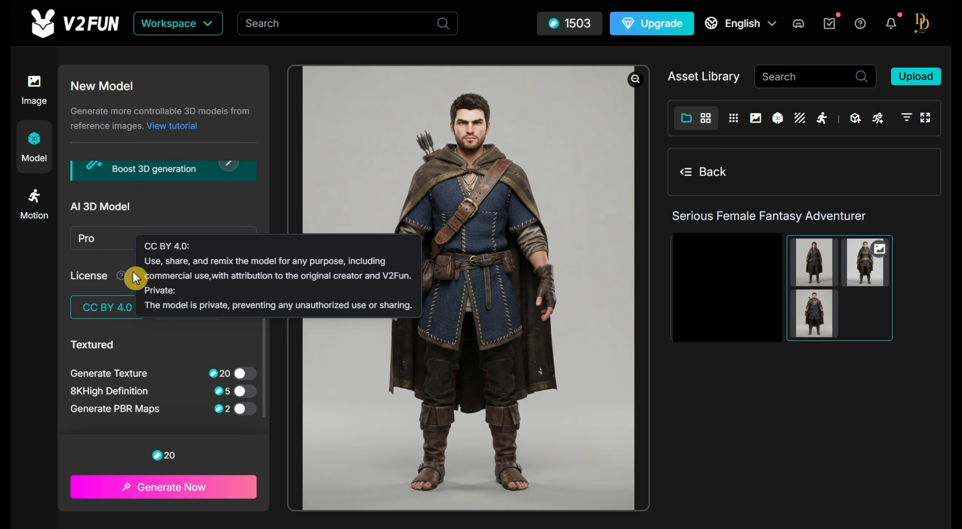
left_click(250, 374)
left_click(250, 391)
left_click(249, 412)
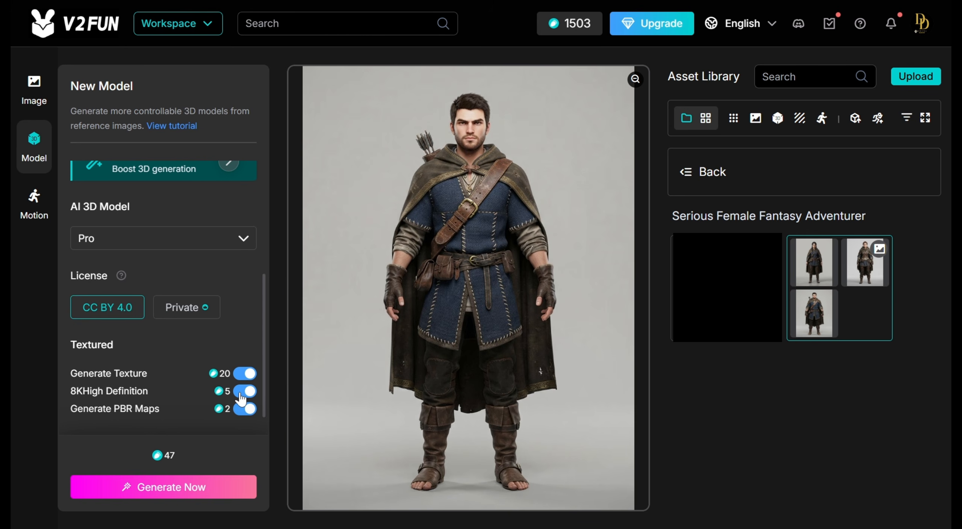
left_click(241, 394)
left_click(162, 489)
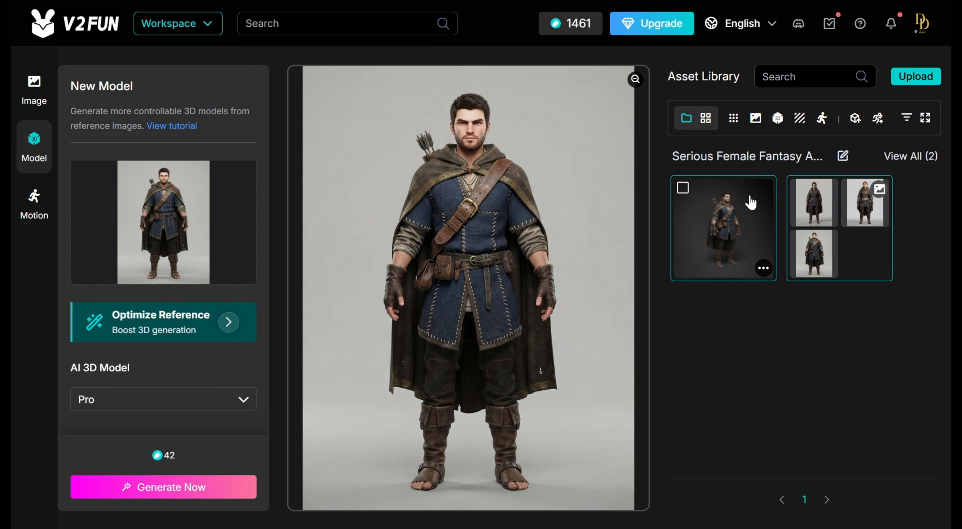
- Open the generated standard-texture model and examine its hair, quiver and cloak from the front, above and behind
left_click(723, 235)
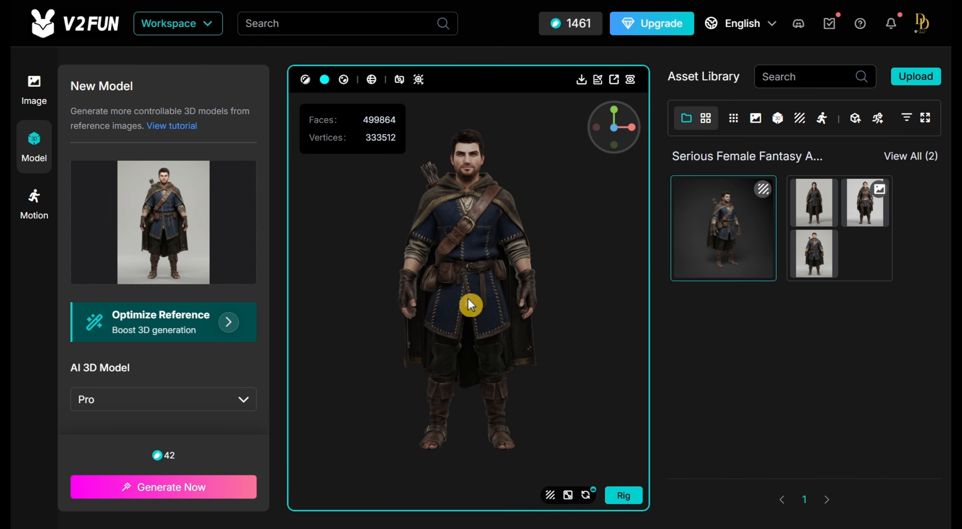
scroll(470, 304, "up", 3)
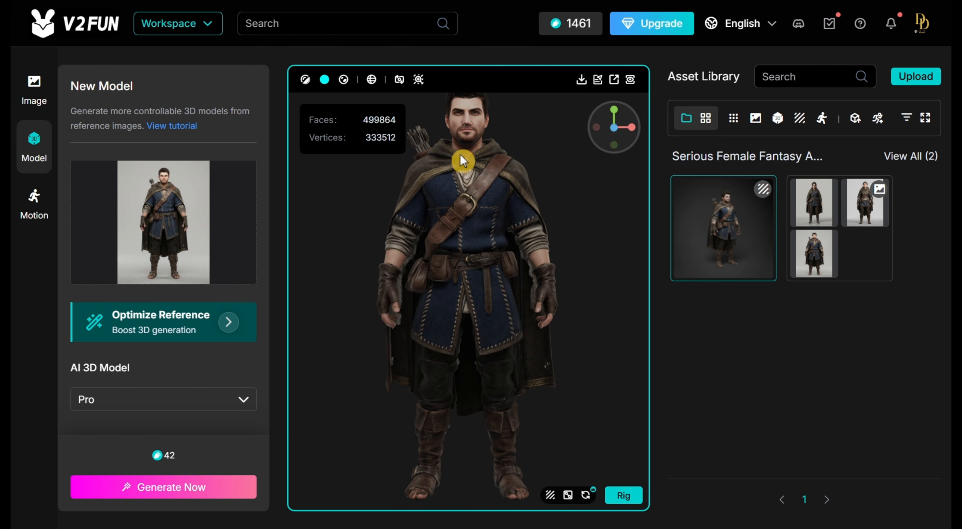
left_click_drag(439, 148, 473, 218)
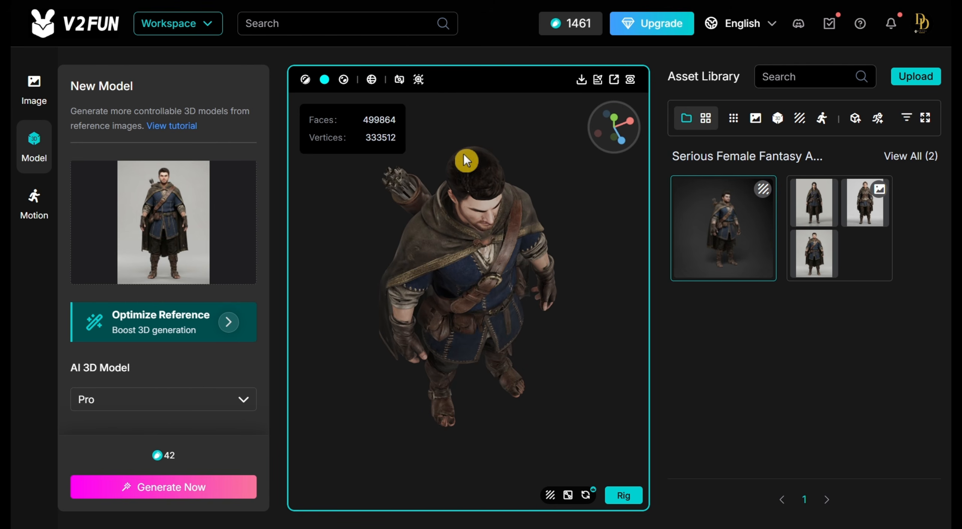
scroll(498, 227, "up", 3)
left_click_drag(479, 135, 485, 180)
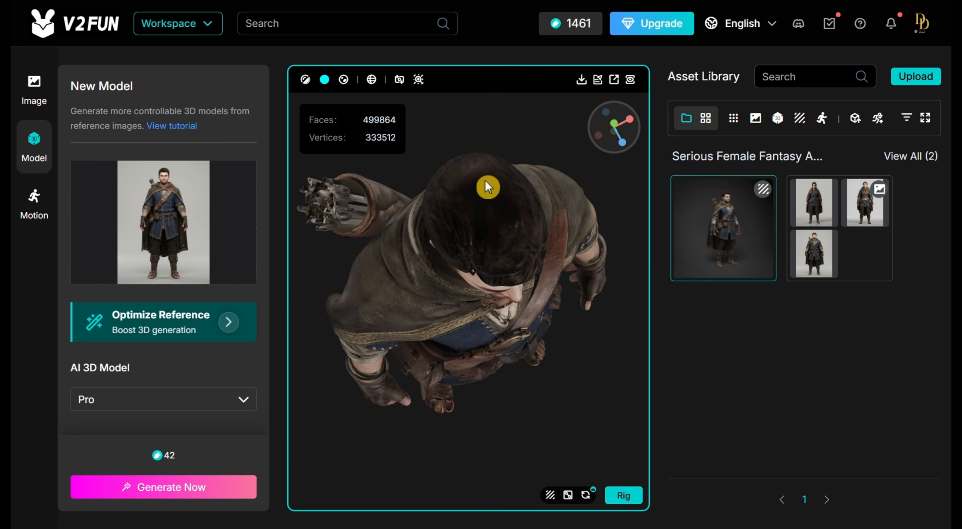
left_click_drag(461, 311, 523, 286)
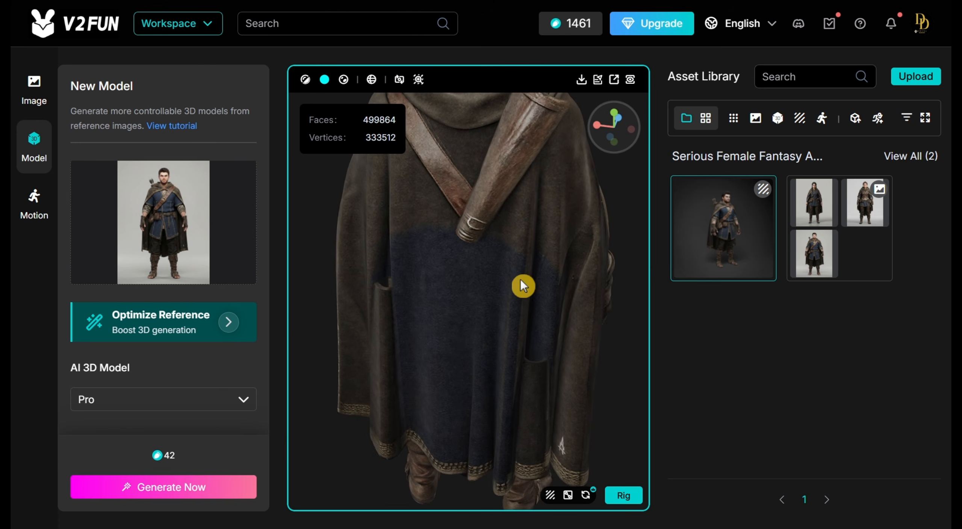
- Examine the standard model's front texture detail up close around the belt, pouches and tunic stitching
left_click_drag(540, 158, 477, 227)
scroll(474, 222, "down", 10)
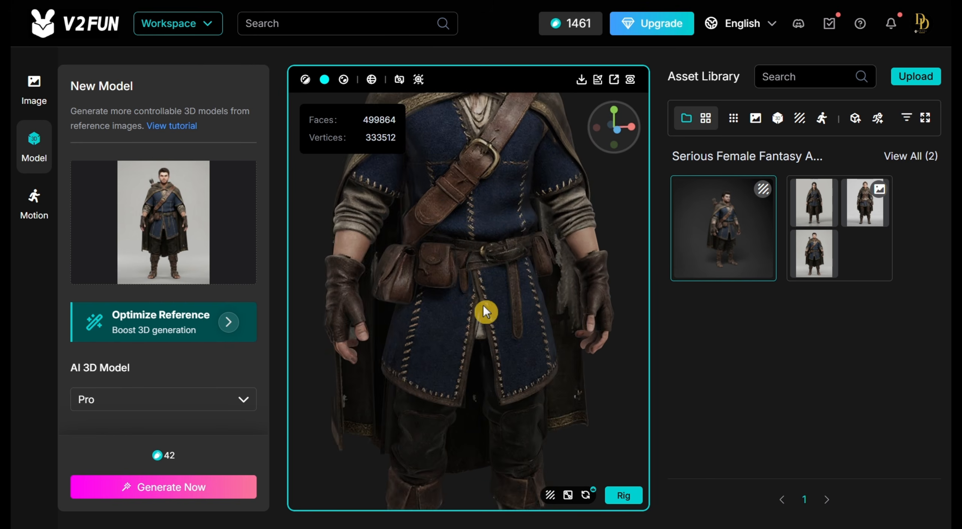
scroll(465, 255, "up", 5)
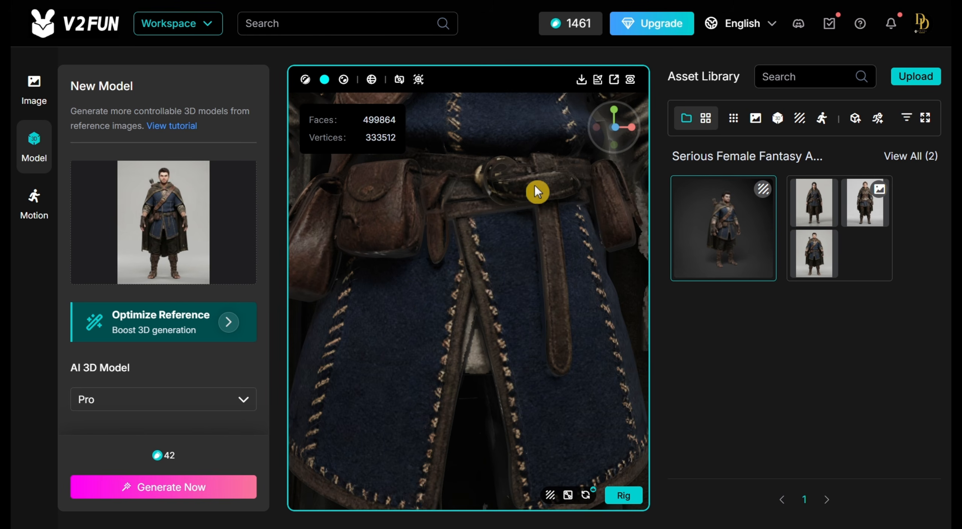
left_click_drag(534, 185, 527, 242)
scroll(479, 215, "down", 2)
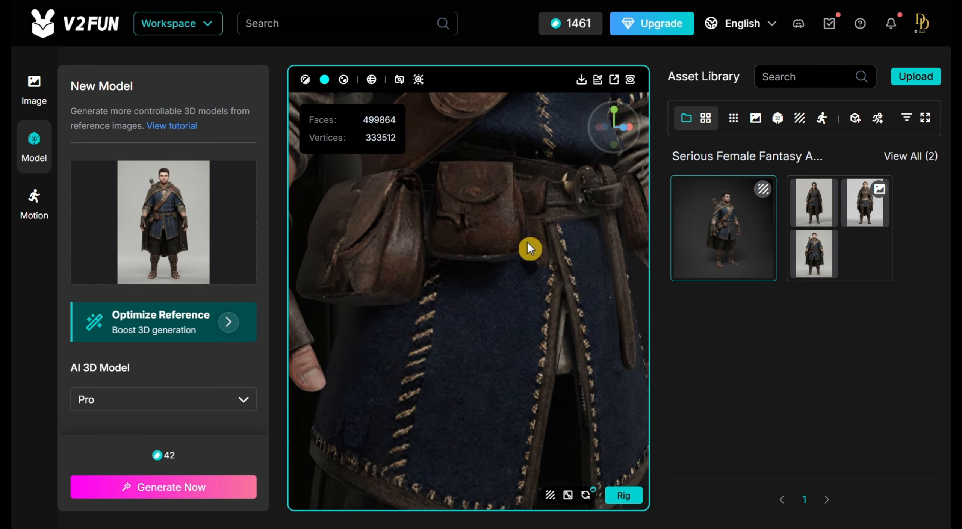
scroll(513, 245, "down", 10)
- Generate a second 3D model from the same image with 8K High Definition enabled alongside texture and PBR maps
scroll(213, 219, "down", 3)
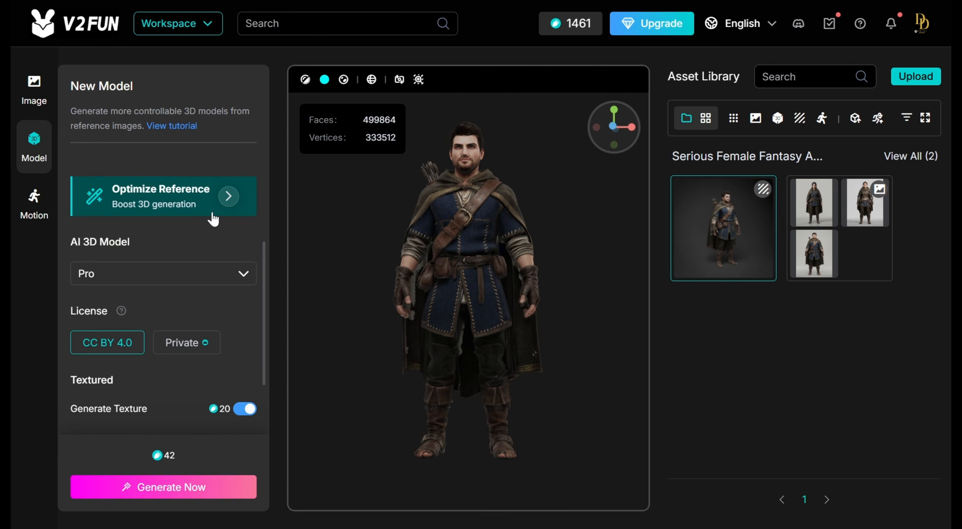
scroll(214, 219, "down", 2)
left_click(245, 391)
left_click(197, 493)
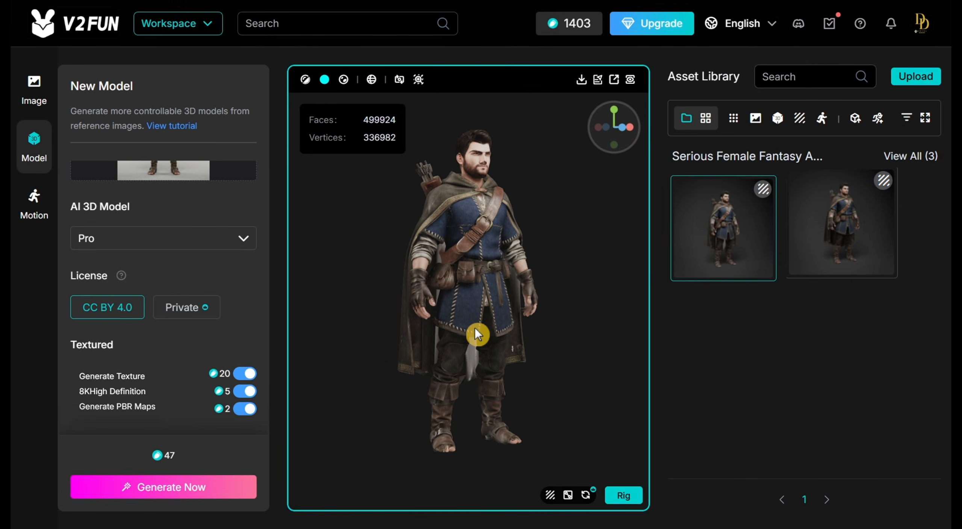
- Examine the 8K-textured model from several angles, checking the outfit, belt and cloak surfaces
scroll(475, 328, "up", 3)
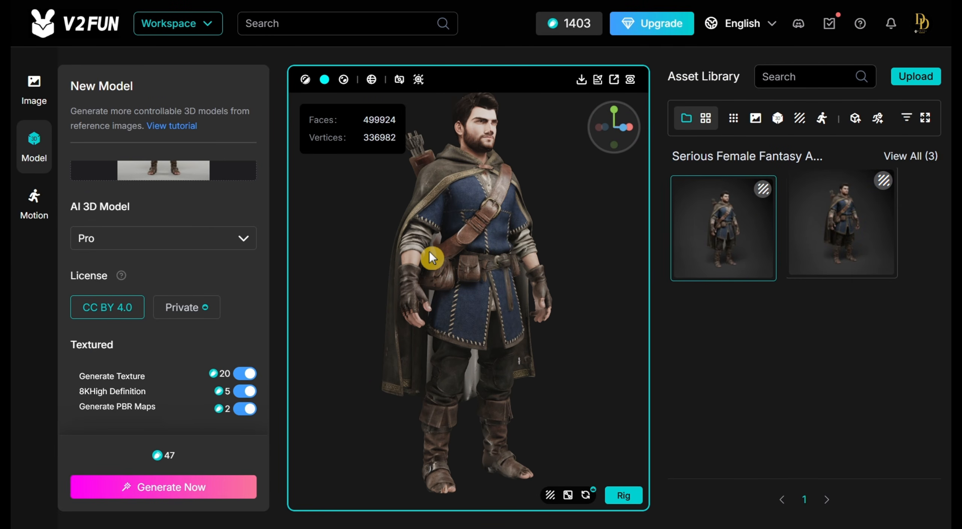
left_click_drag(429, 252, 570, 298)
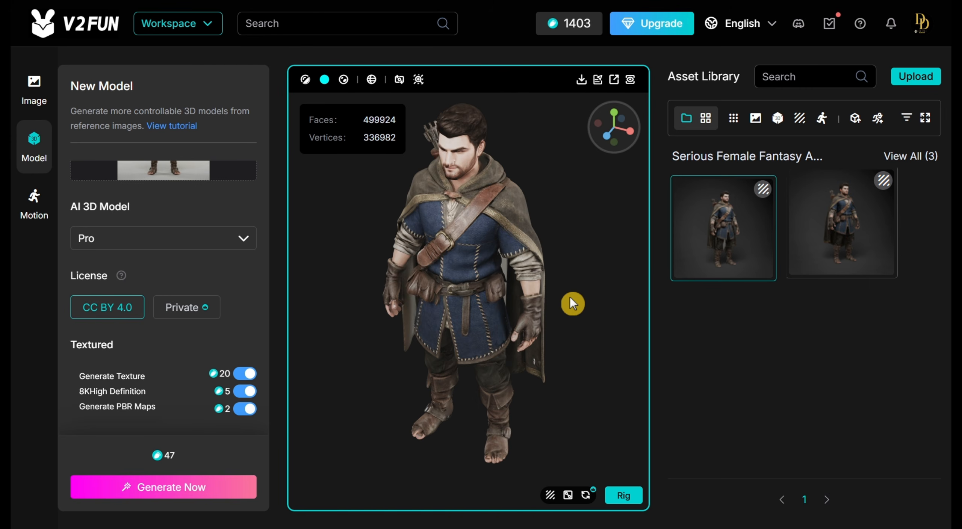
left_click_drag(569, 296, 564, 413)
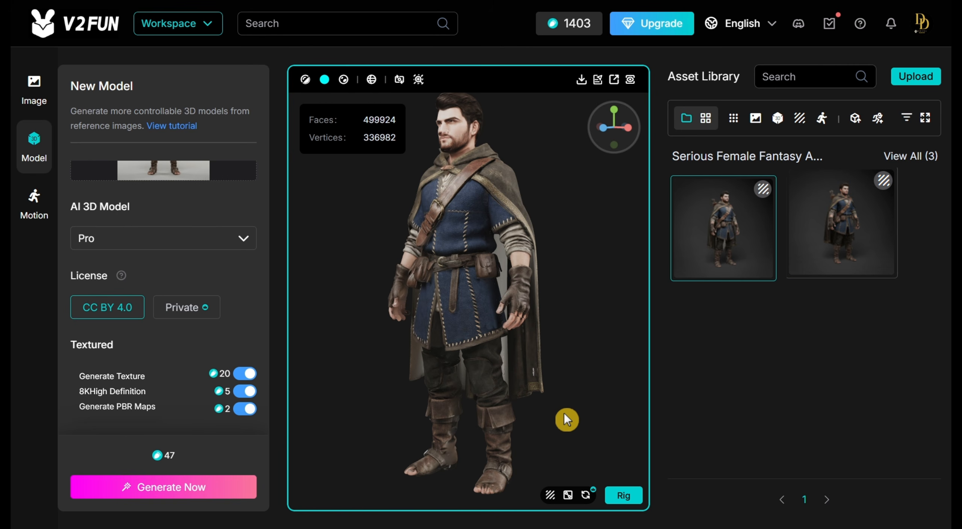
left_click_drag(564, 413, 476, 262)
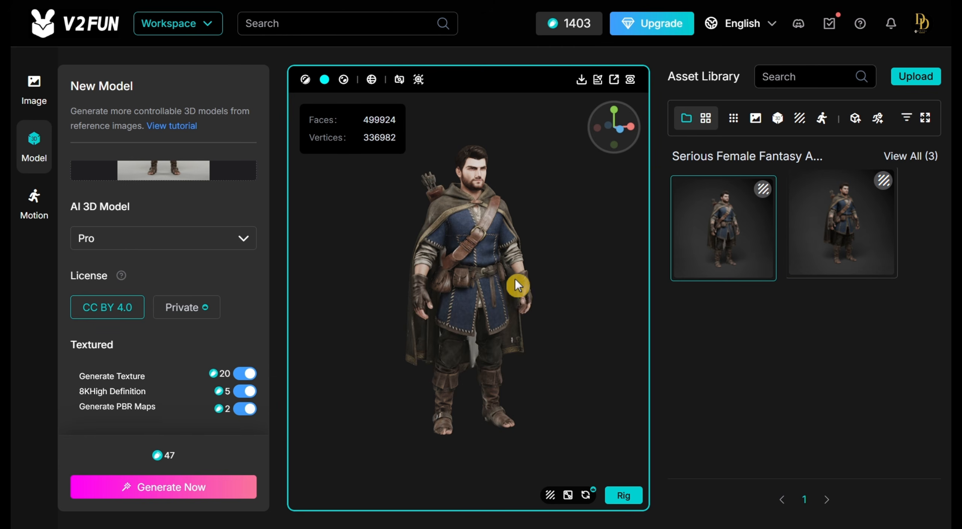
left_click_drag(436, 287, 421, 330)
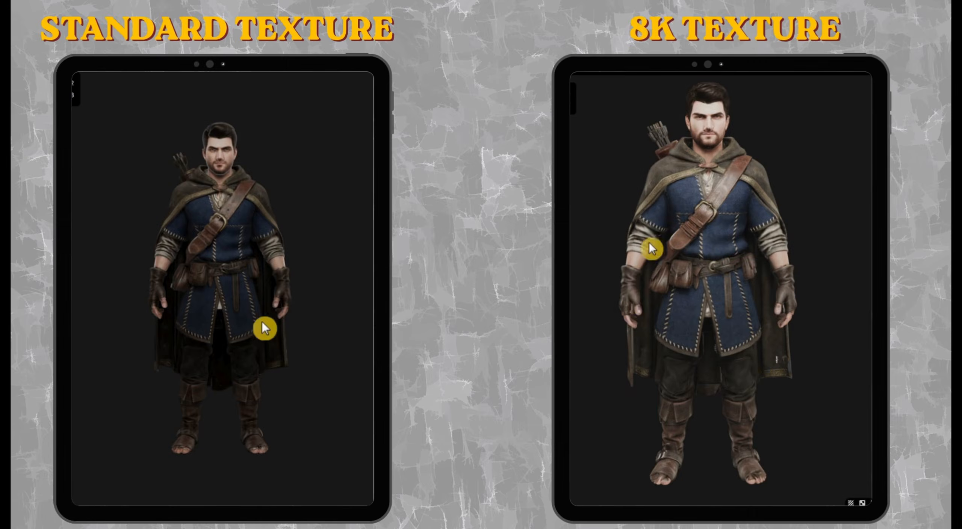